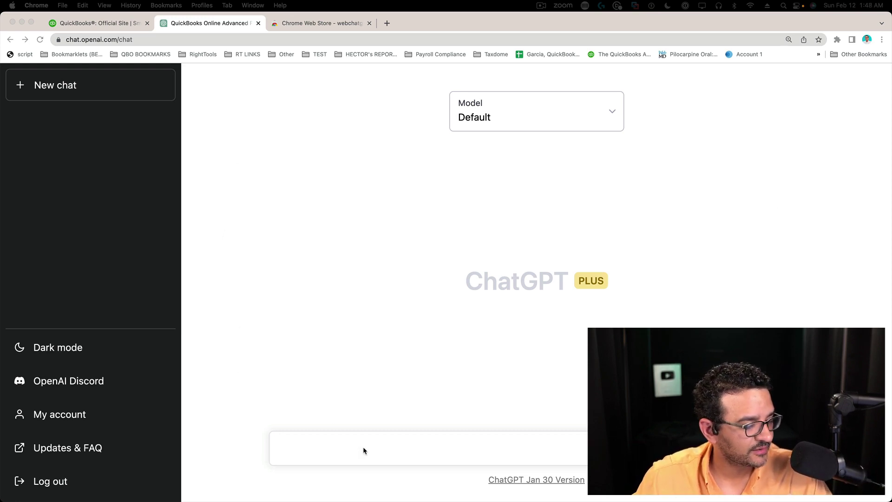
Step: Ask ChatGPT 'What are the differences between QuickBooks Online Plus vs. Advanced?'
{"action": "left_click", "coordinate": [317, 446]}
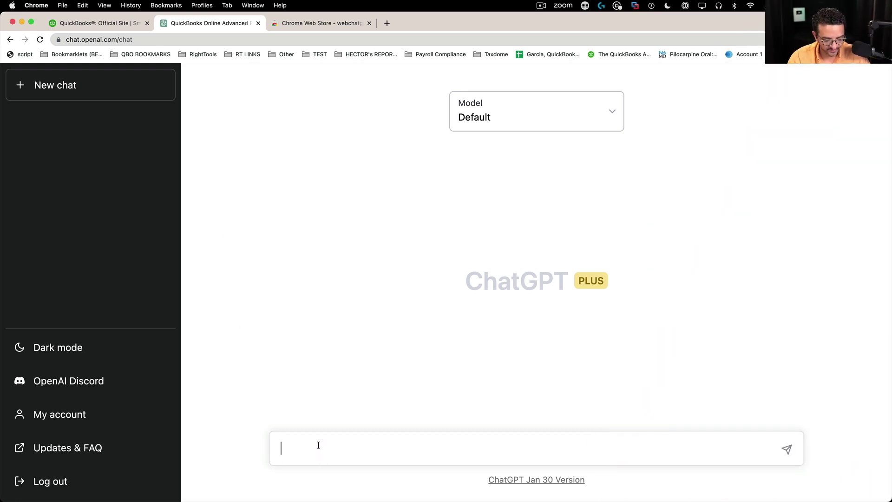
{"action": "type", "text": "What"}
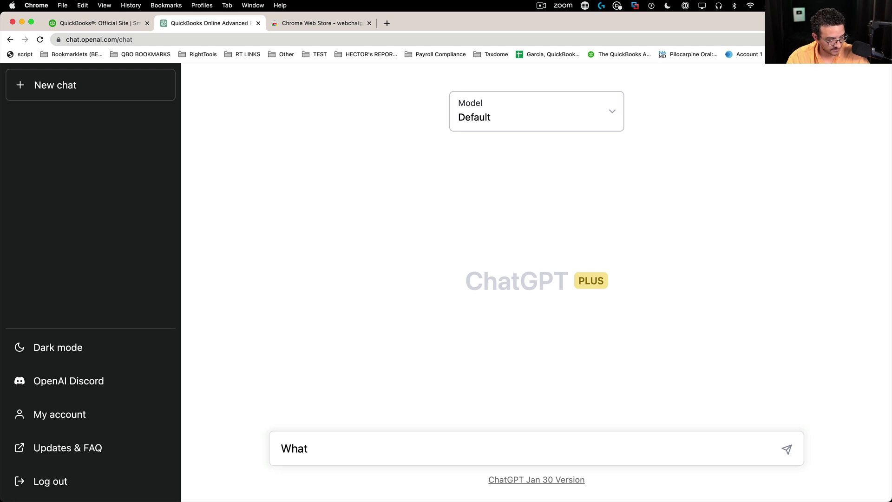
{"action": "type", "text": " are the differenc"}
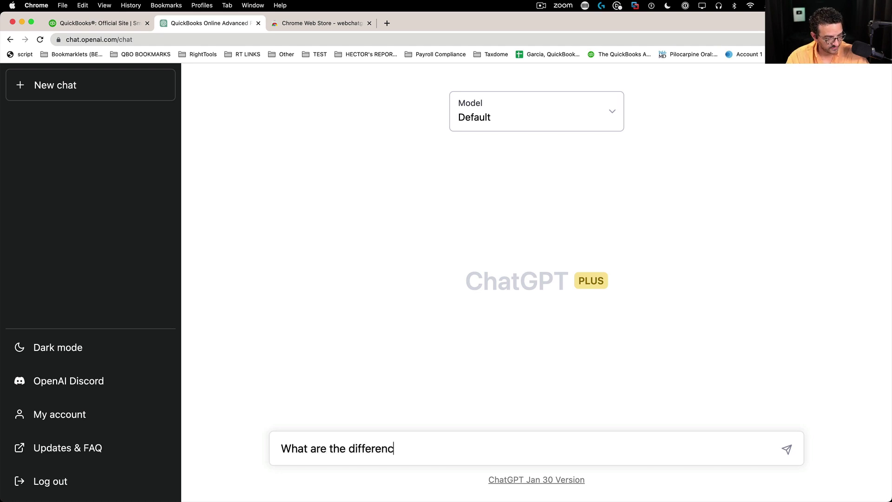
{"action": "type", "text": "es between "}
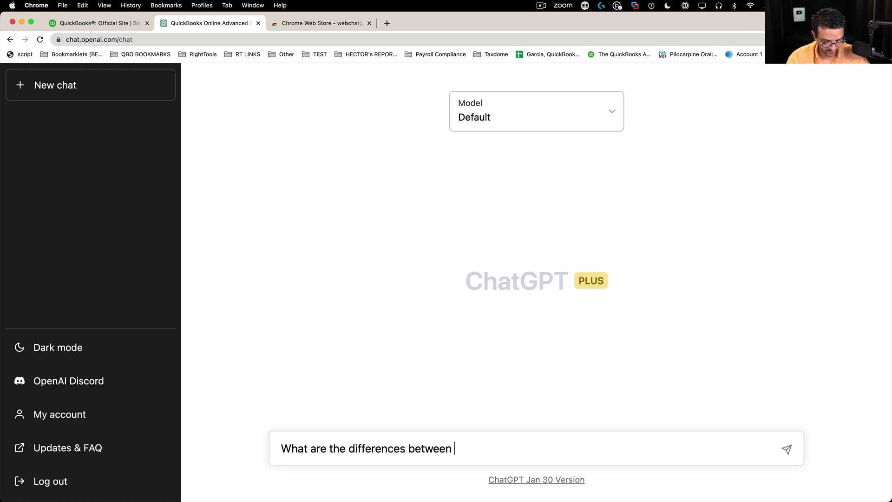
{"action": "type", "text": "QuickBooks On"}
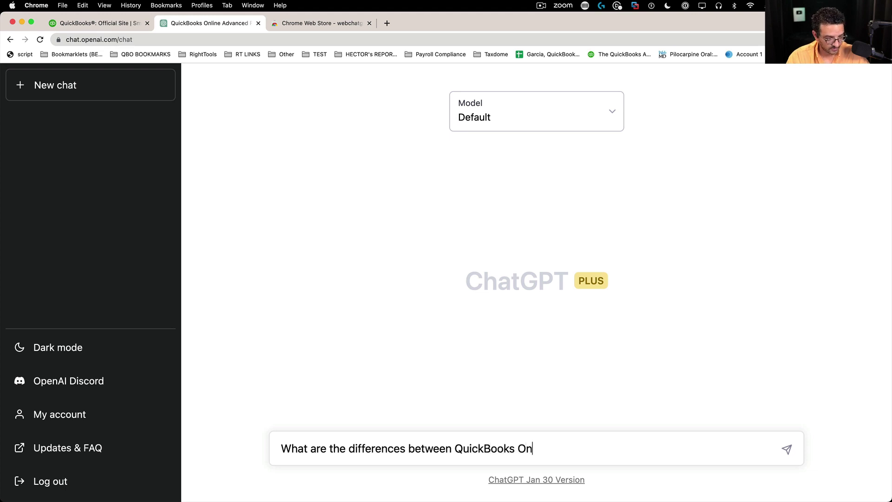
{"action": "type", "text": "line Plus"}
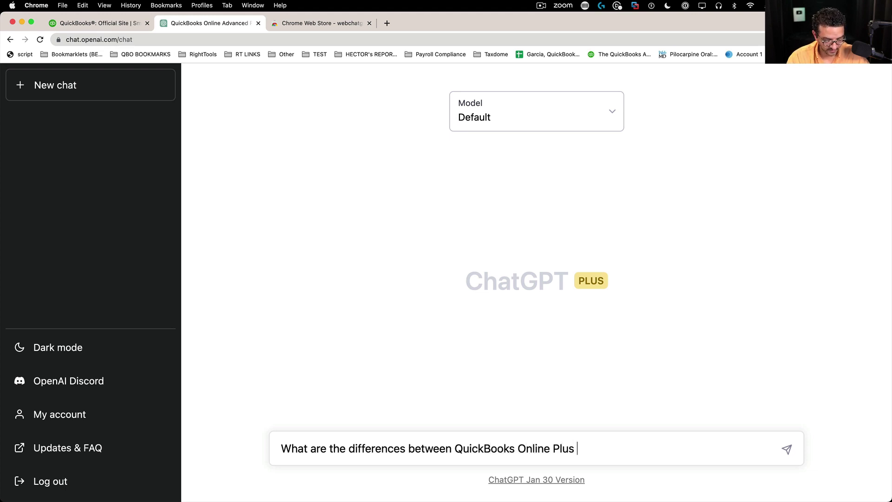
{"action": "type", "text": " vs. Advanced?"}
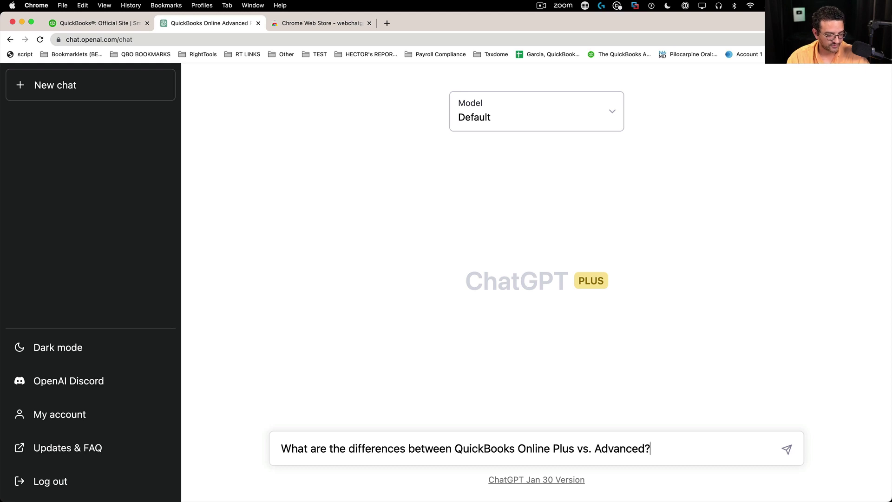
{"action": "key", "text": "Return"}
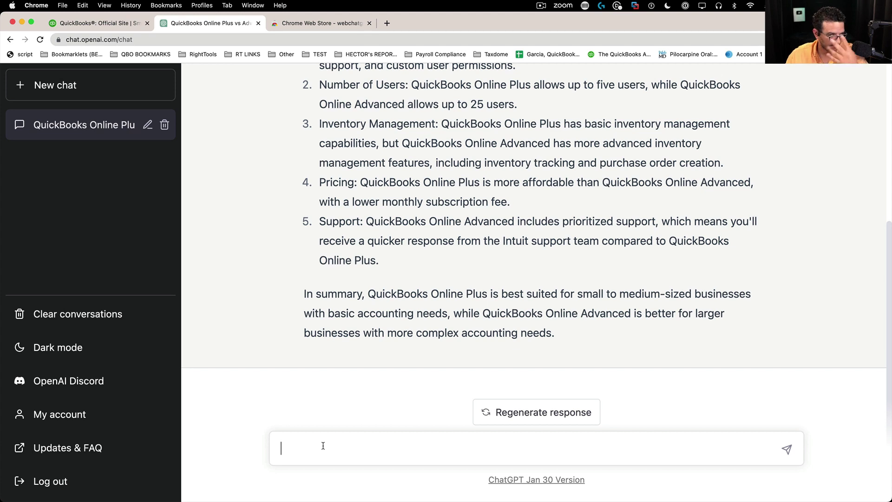
Step: Ask 'what are the latest features in QBO Advanced added in the last 6 months', fixing the 'lastest' typo
{"action": "type", "text": "what are the laste"}
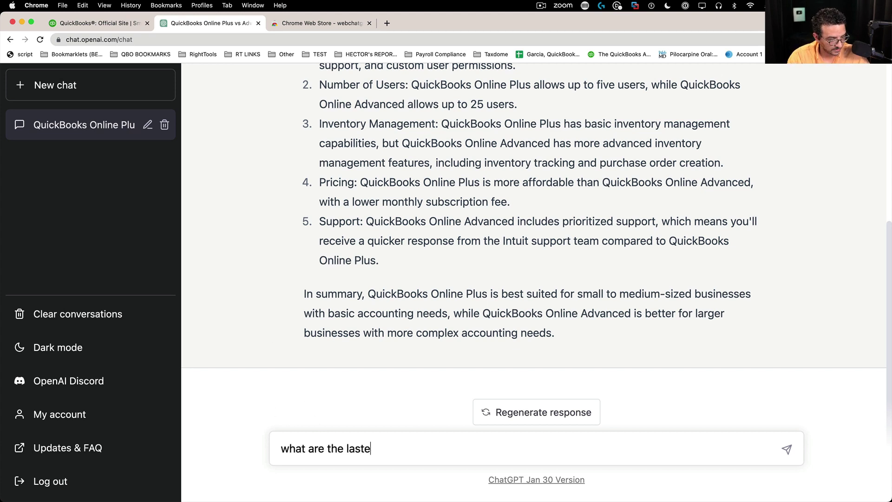
{"action": "type", "text": "st features"}
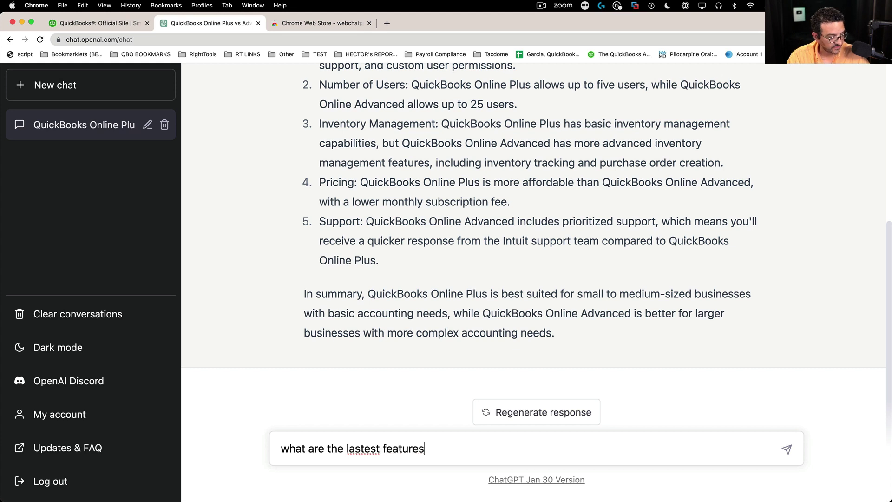
{"action": "type", "text": " in QBO Adv"}
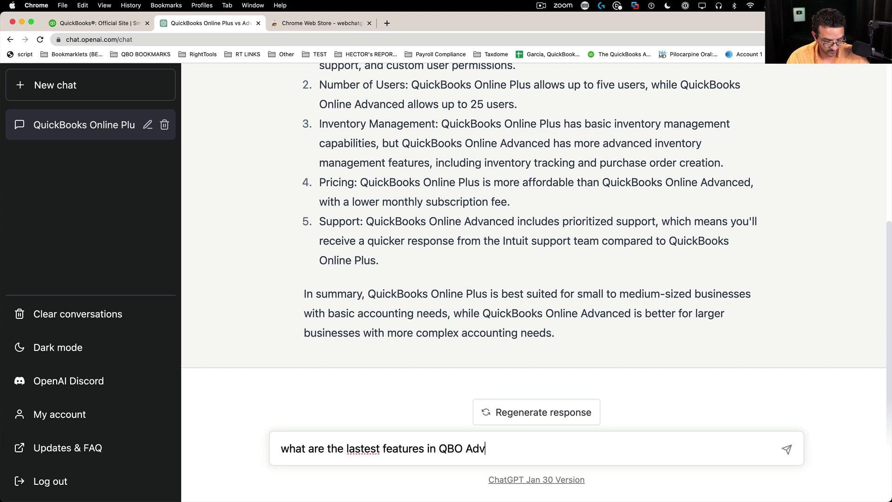
{"action": "type", "text": "anced"}
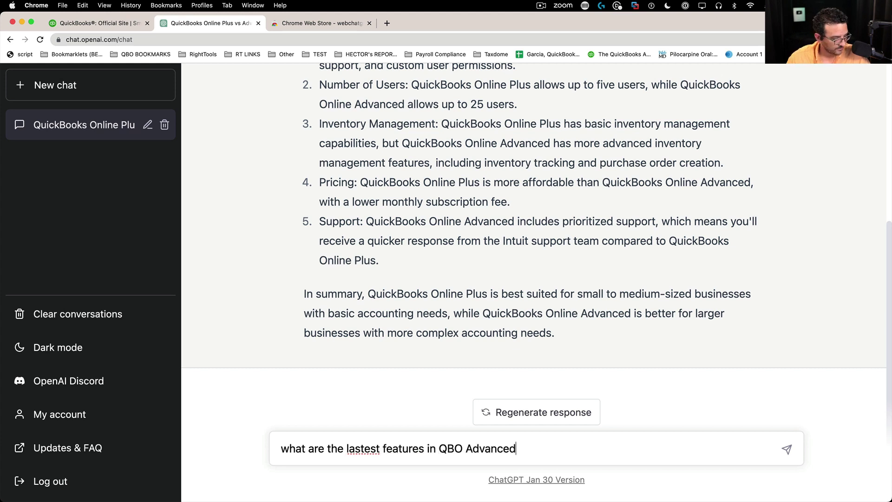
{"action": "right_click", "coordinate": [371, 446]}
{"action": "left_click", "coordinate": [391, 323]}
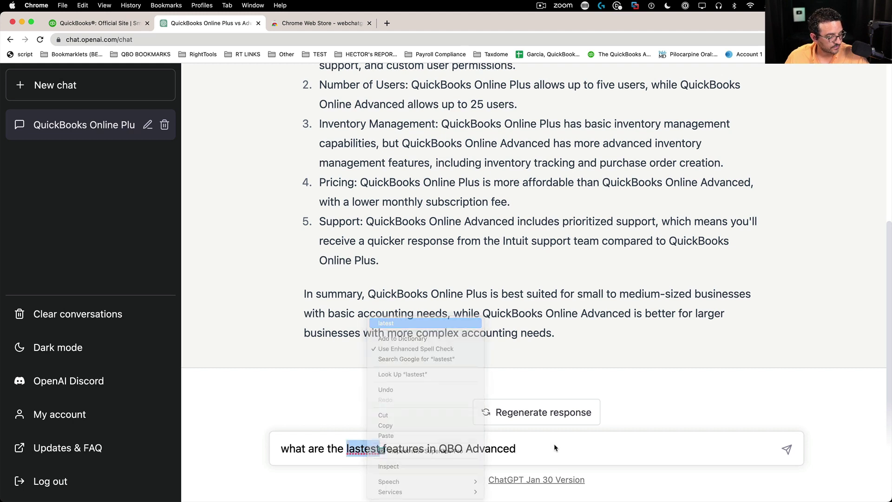
{"action": "type", "text": "fo"}
{"action": "key", "text": "BackSpace"}
{"action": "key", "text": "BackSpace"}
{"action": "key", "text": "BackSpace"}
{"action": "type", "text": "added in t"}
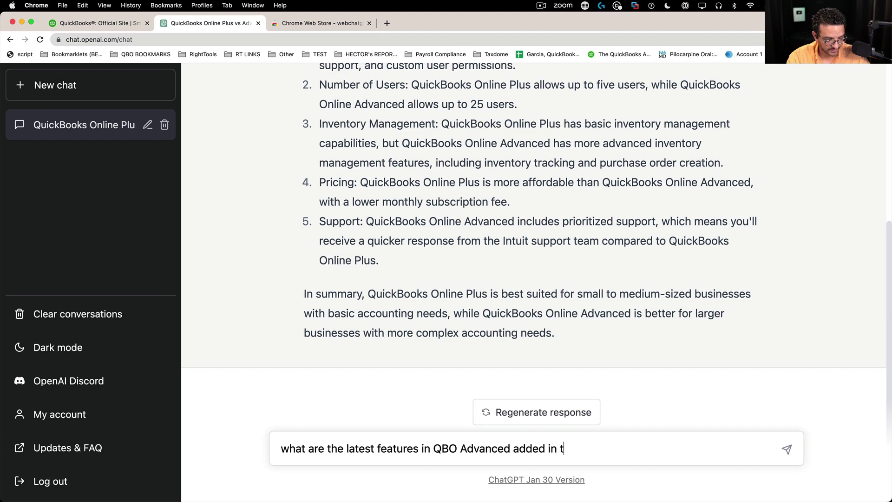
{"action": "type", "text": "he last"}
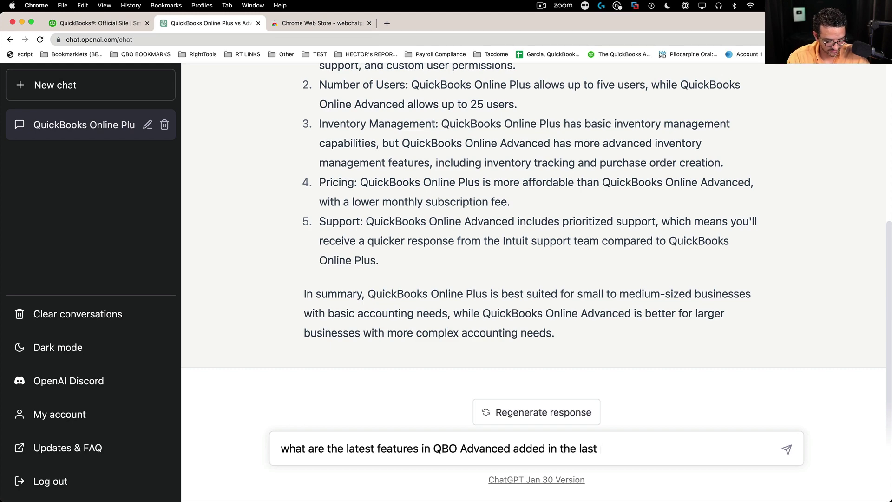
{"action": "type", "text": " 6 months"}
{"action": "key", "text": "Return"}
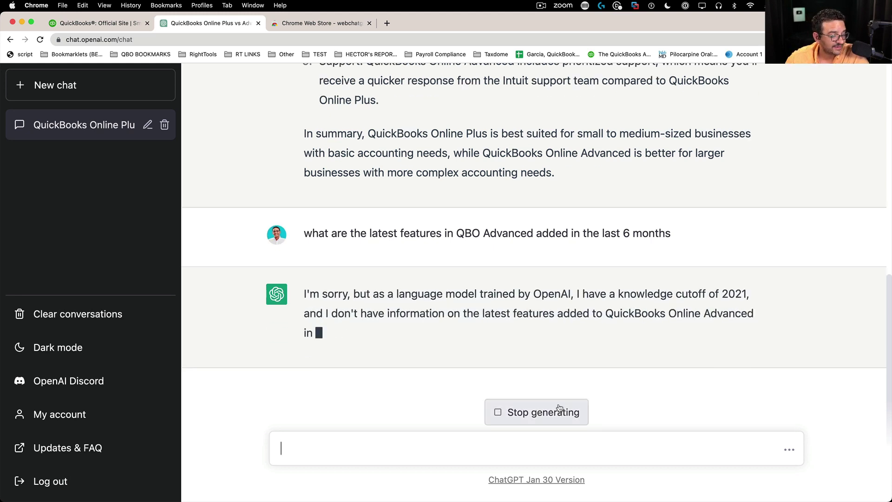
Step: Select the reply's knowledge-cutoff sentence and its recommendation to check with Intuit
{"action": "left_click_drag", "start_coordinate": [304, 293], "coordinate": [747, 288]}
{"action": "left_click", "coordinate": [717, 275]}
{"action": "left_click_drag", "start_coordinate": [303, 255], "coordinate": [748, 256]}
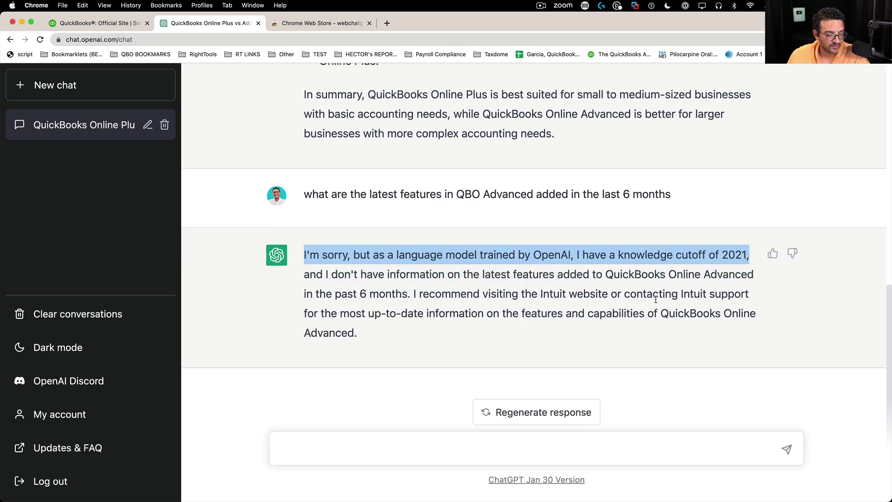
{"action": "left_click", "coordinate": [493, 316]}
{"action": "left_click_drag", "start_coordinate": [467, 274], "coordinate": [553, 330]}
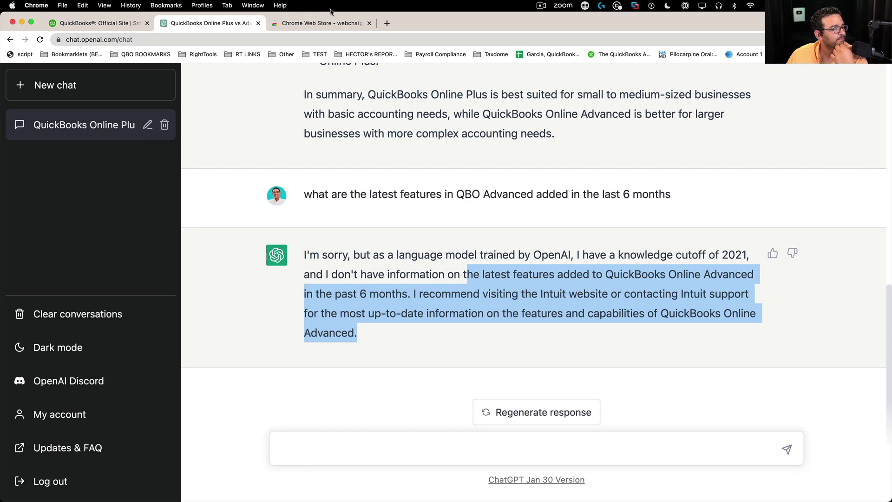
Step: Install the WebChatGPT: ChatGPT with internet access extension from its Web Store search result
{"action": "left_click", "coordinate": [327, 24]}
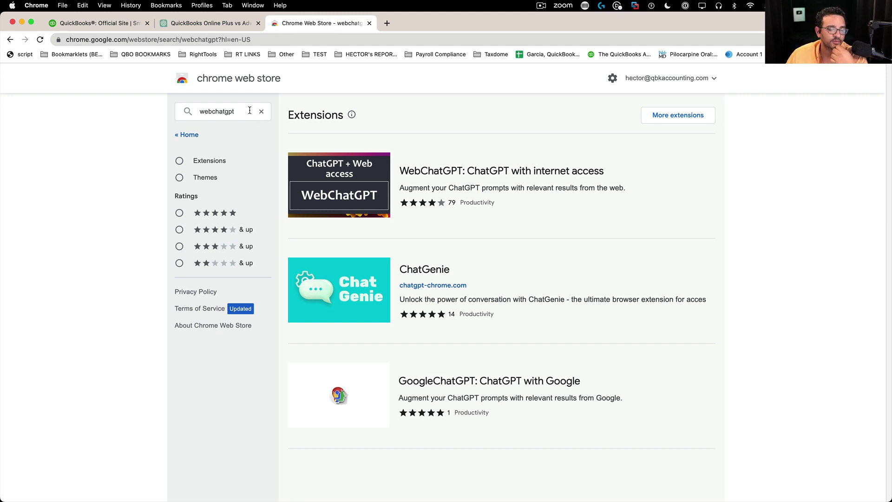
{"action": "left_click_drag", "start_coordinate": [236, 119], "coordinate": [168, 116]}
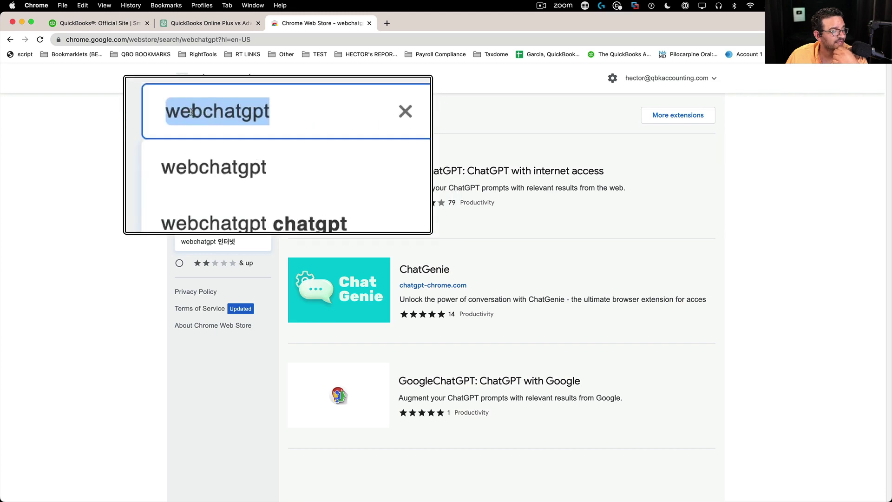
{"action": "left_click", "coordinate": [485, 185]}
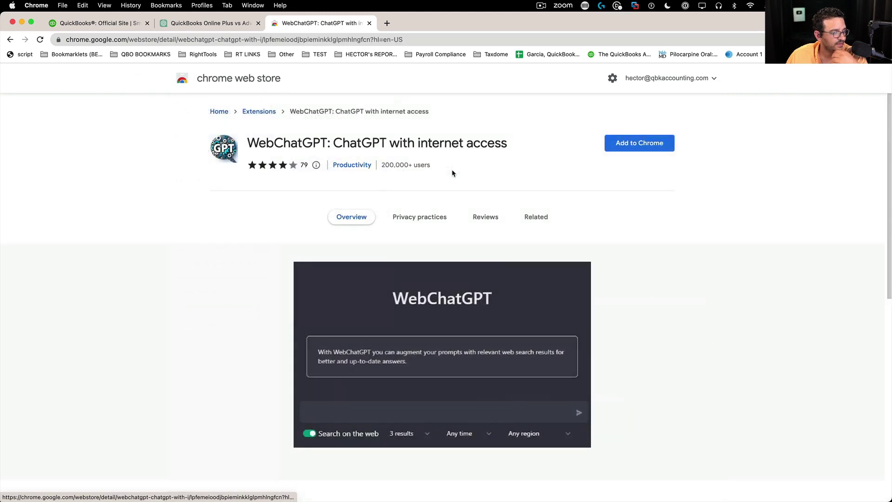
{"action": "left_click", "coordinate": [655, 151]}
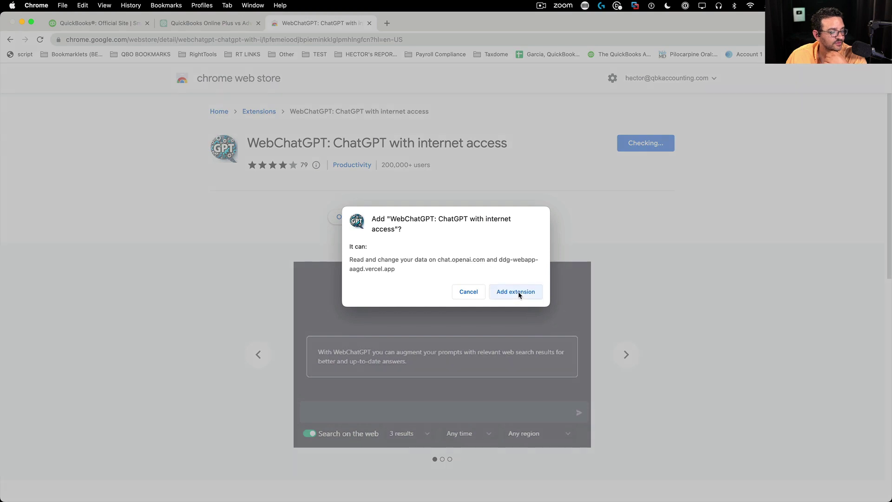
{"action": "left_click", "coordinate": [517, 293]}
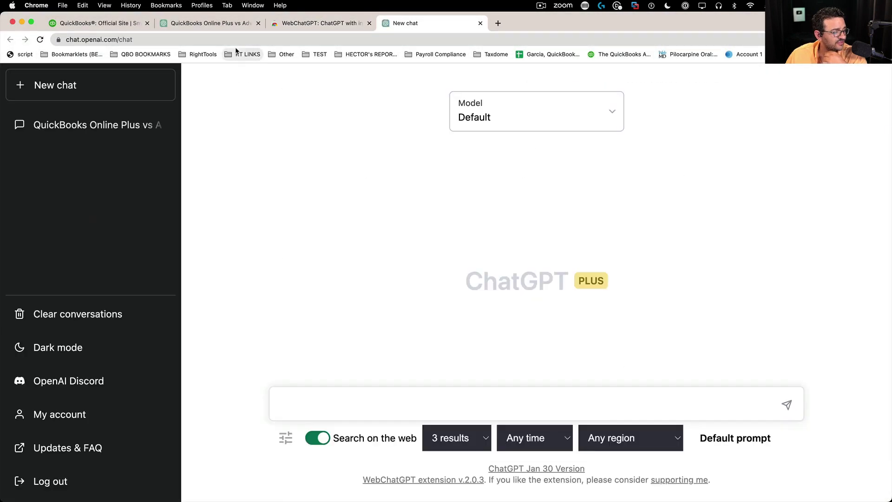
Step: Copy the earlier latest-features question and paste it into the new web-enabled chat
{"action": "left_click", "coordinate": [520, 409]}
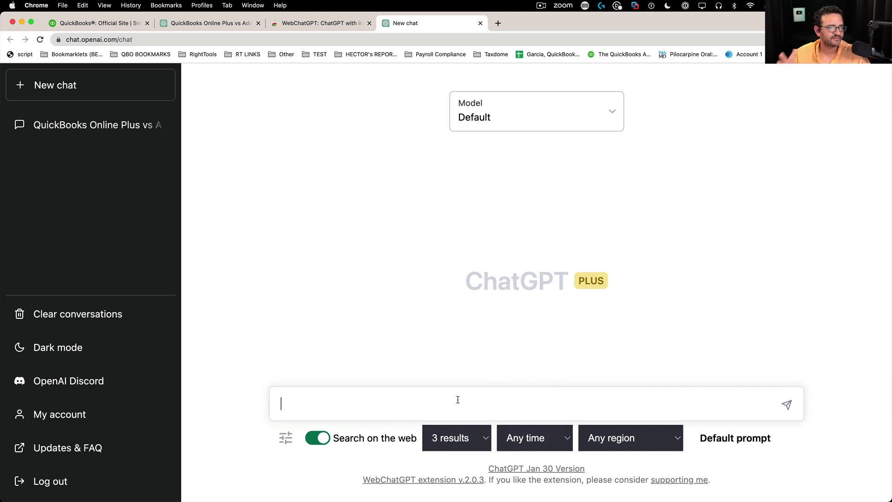
{"action": "left_click", "coordinate": [209, 27]}
{"action": "left_click", "coordinate": [495, 268]}
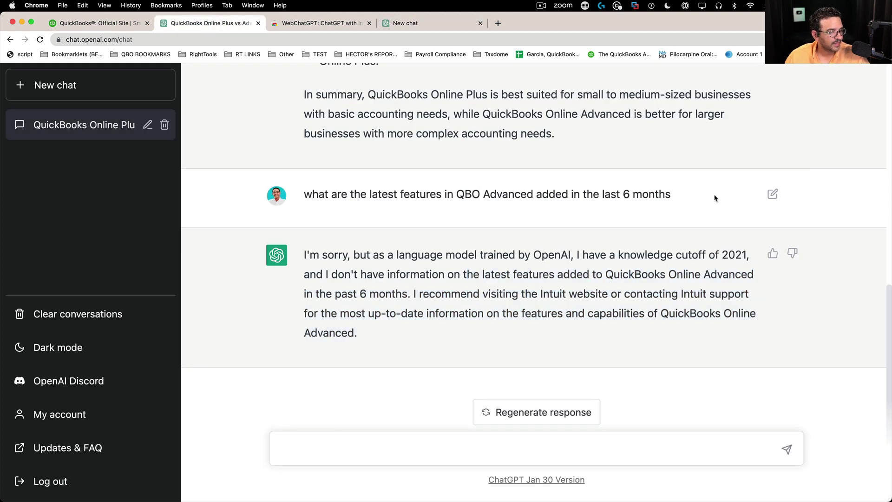
{"action": "left_click_drag", "start_coordinate": [712, 195], "coordinate": [305, 196]}
{"action": "right_click", "coordinate": [319, 189]}
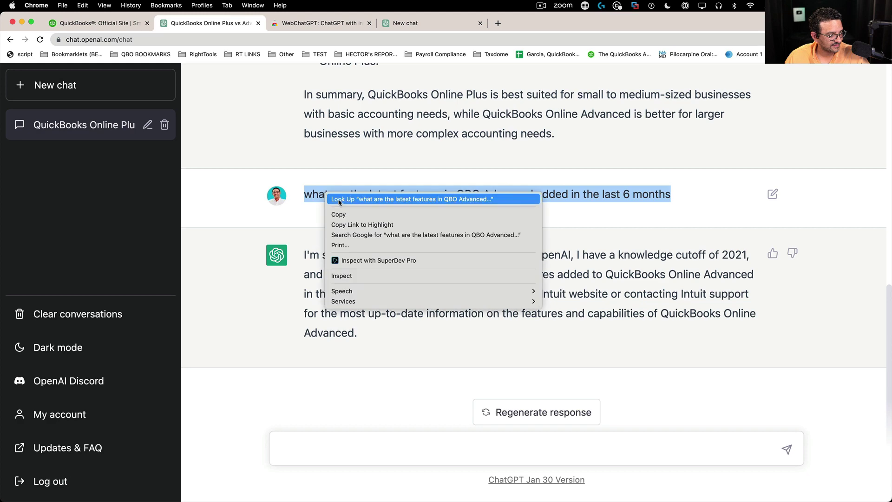
{"action": "left_click", "coordinate": [353, 217]}
{"action": "left_click", "coordinate": [317, 26]}
{"action": "left_click", "coordinate": [434, 23]}
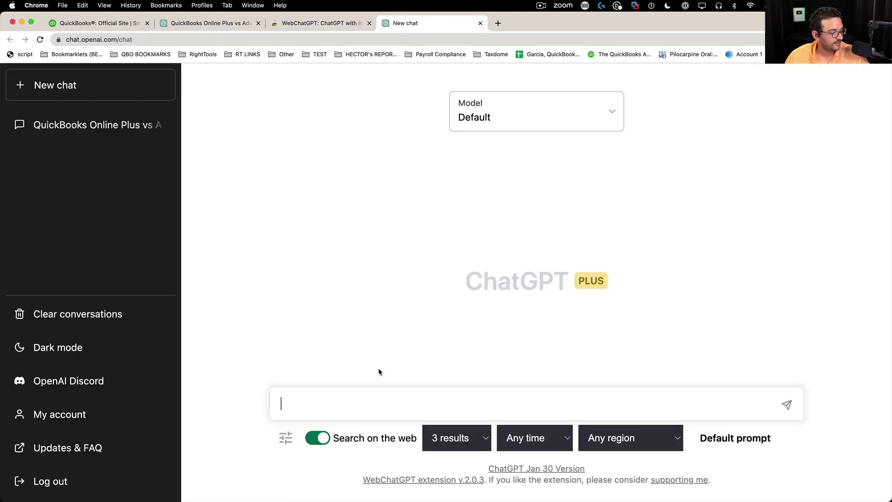
{"action": "left_click", "coordinate": [320, 403]}
{"action": "key", "text": "super+v"}
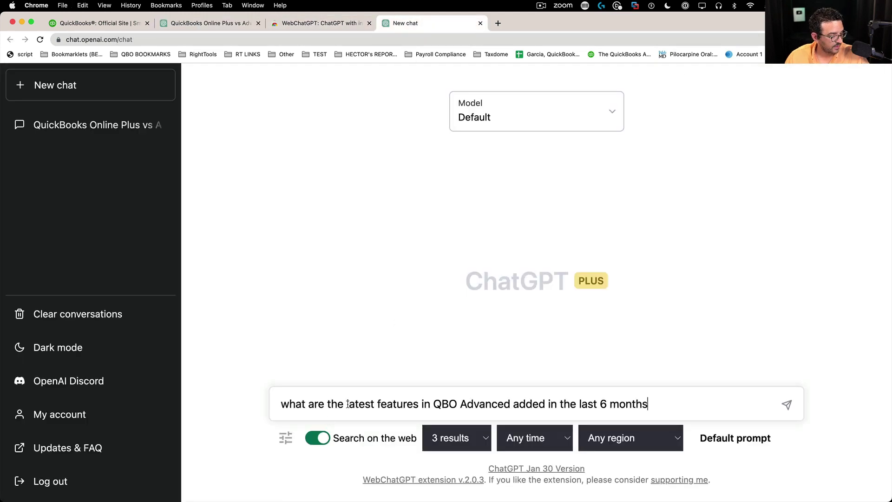
Step: Reword it to the latest and greatest QuickBooks Online Advanced features in the last 12 months, and send
{"action": "left_click", "coordinate": [372, 403]}
{"action": "type", "text": "and greatest"}
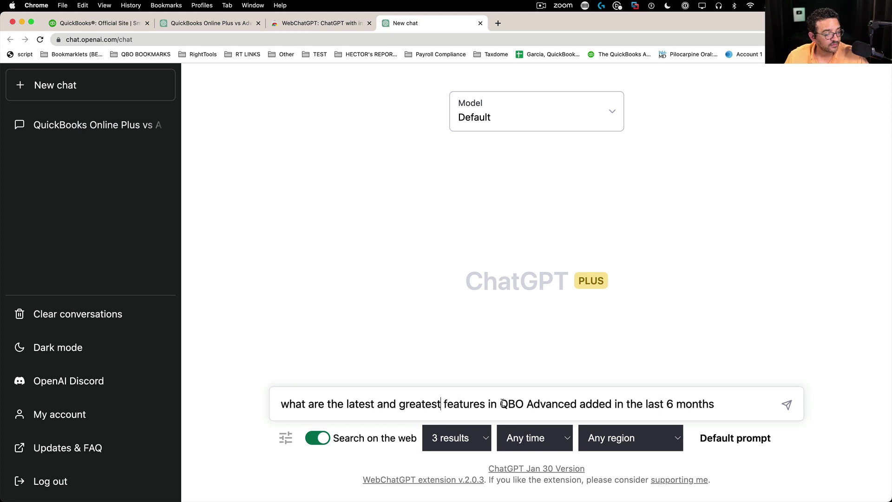
{"action": "key", "text": "BackSpace"}
{"action": "key", "text": "BackSpace"}
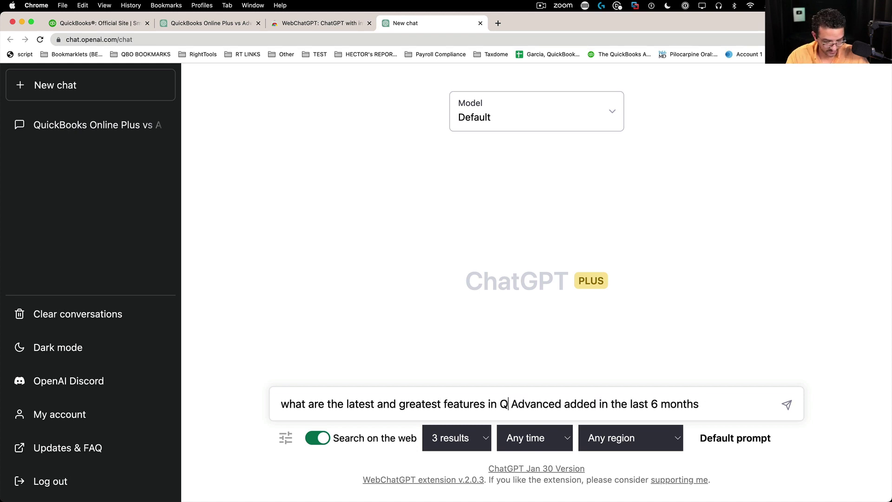
{"action": "type", "text": "uickBooks"}
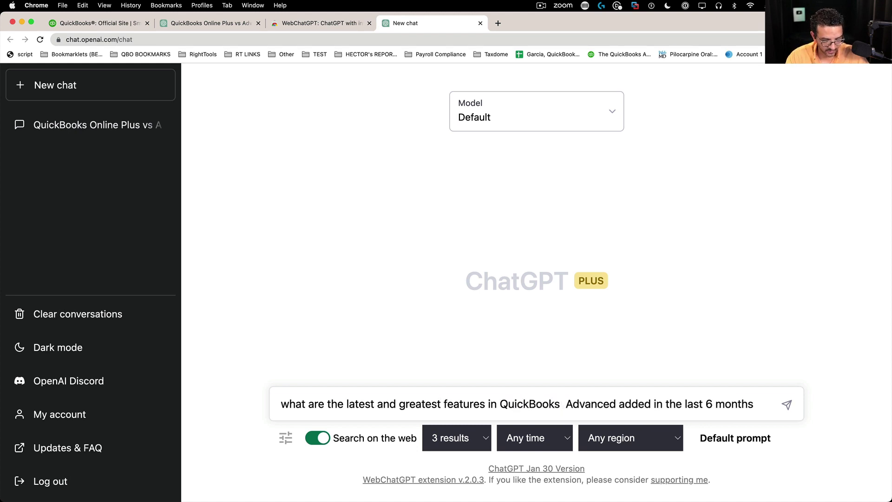
{"action": "type", "text": " Online"}
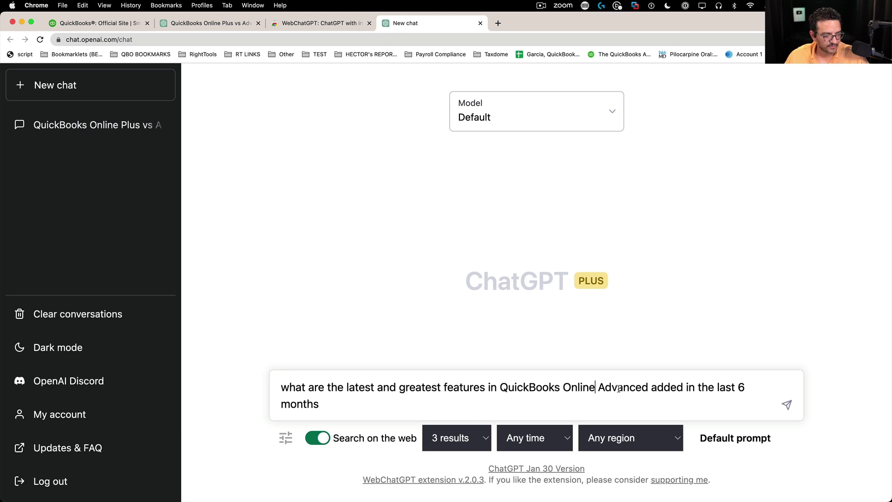
{"action": "left_click", "coordinate": [749, 393]}
{"action": "key", "text": "BackSpace"}
{"action": "type", "text": "12"}
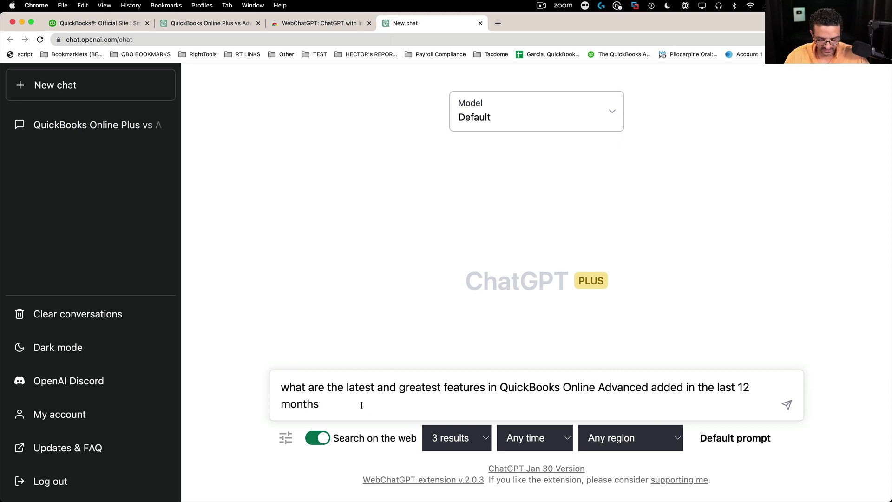
{"action": "left_click", "coordinate": [361, 405]}
{"action": "type", "text": "?"}
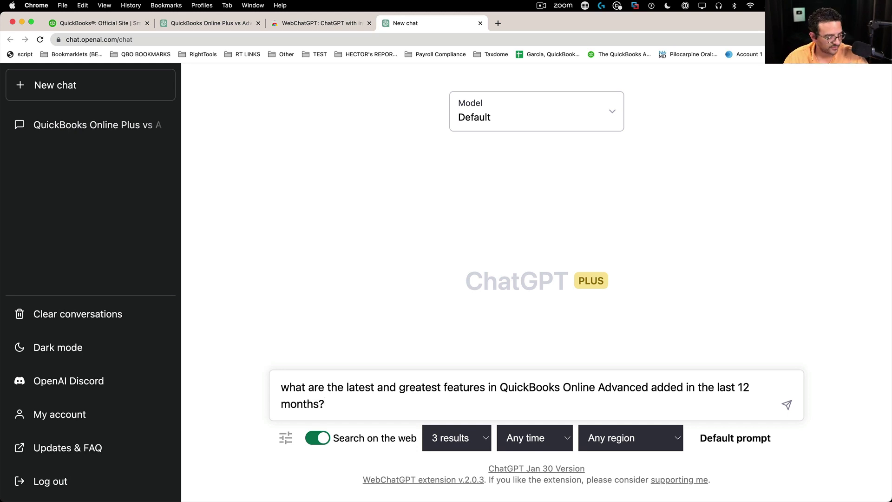
{"action": "key", "text": "Return"}
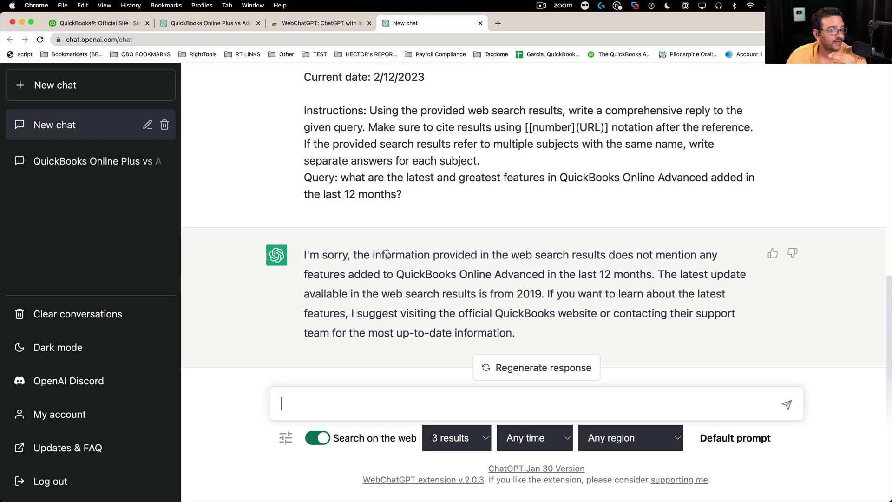
Step: Scroll through the three web search results and the reply saying none mention recent features
{"action": "scroll", "coordinate": [567, 279], "scroll_direction": "up", "scroll_amount": 10}
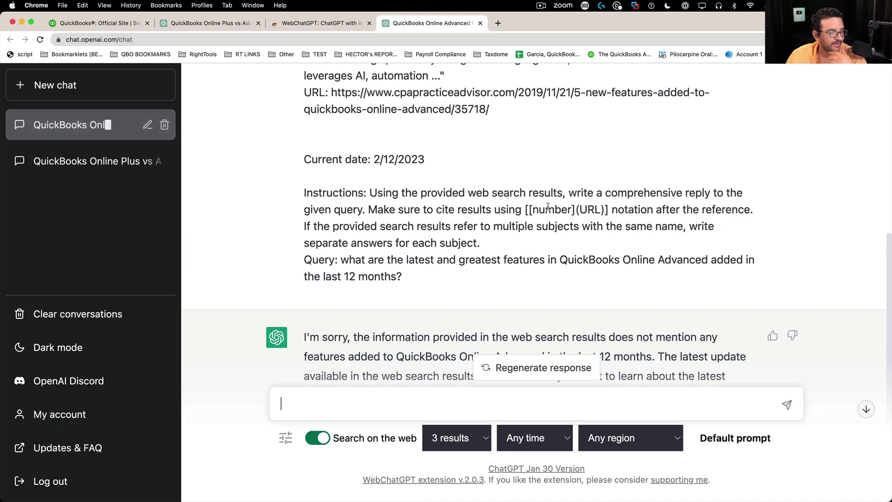
{"action": "scroll", "coordinate": [533, 203], "scroll_direction": "down", "scroll_amount": 2}
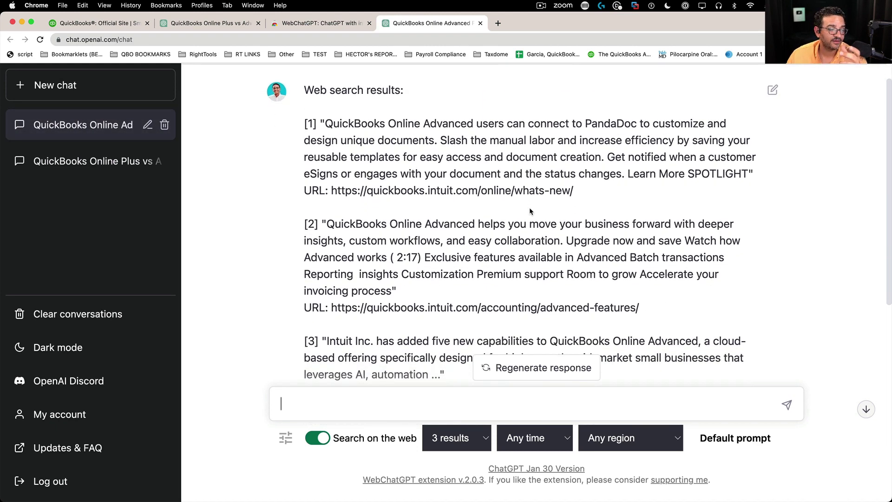
{"action": "left_click_drag", "start_coordinate": [331, 89], "coordinate": [405, 90]}
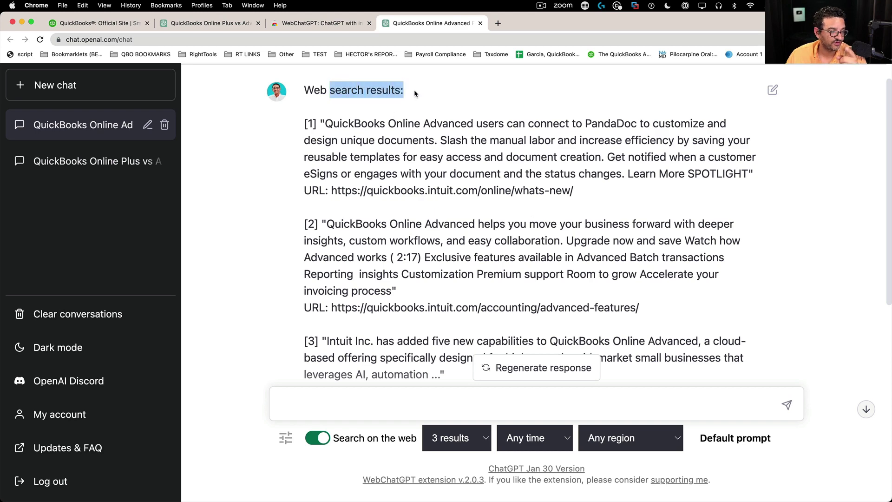
{"action": "scroll", "coordinate": [464, 185], "scroll_direction": "down", "scroll_amount": 5}
{"action": "scroll", "coordinate": [479, 203], "scroll_direction": "up", "scroll_amount": 5}
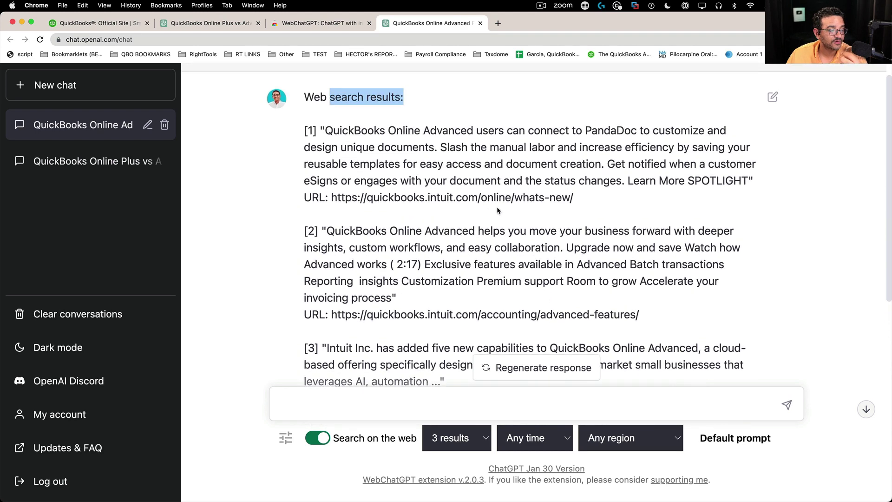
{"action": "scroll", "coordinate": [455, 223], "scroll_direction": "down", "scroll_amount": 7}
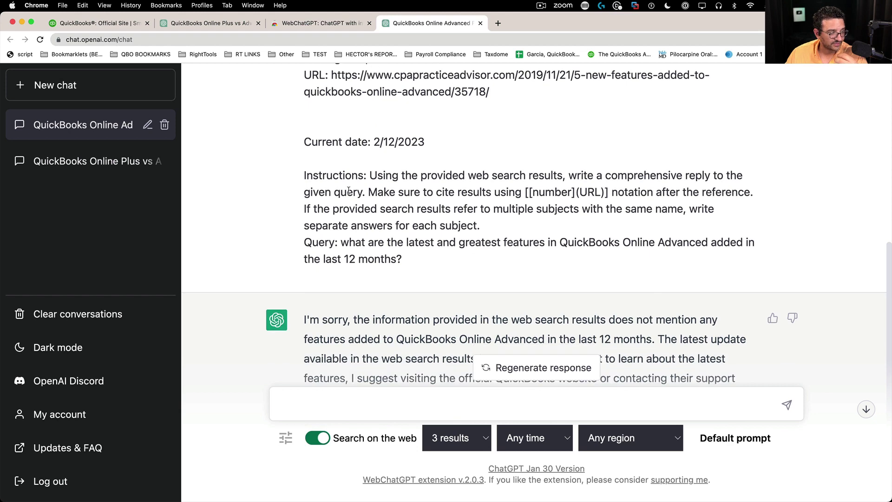
{"action": "scroll", "coordinate": [542, 207], "scroll_direction": "up", "scroll_amount": 8}
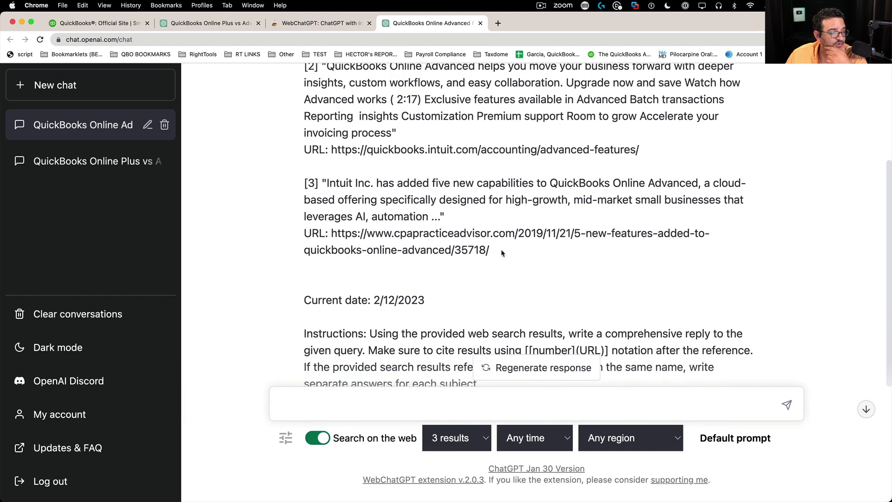
Step: Select result [1]'s text and then its whats-new URL
{"action": "left_click_drag", "start_coordinate": [325, 135], "coordinate": [710, 199]}
{"action": "left_click", "coordinate": [710, 194]}
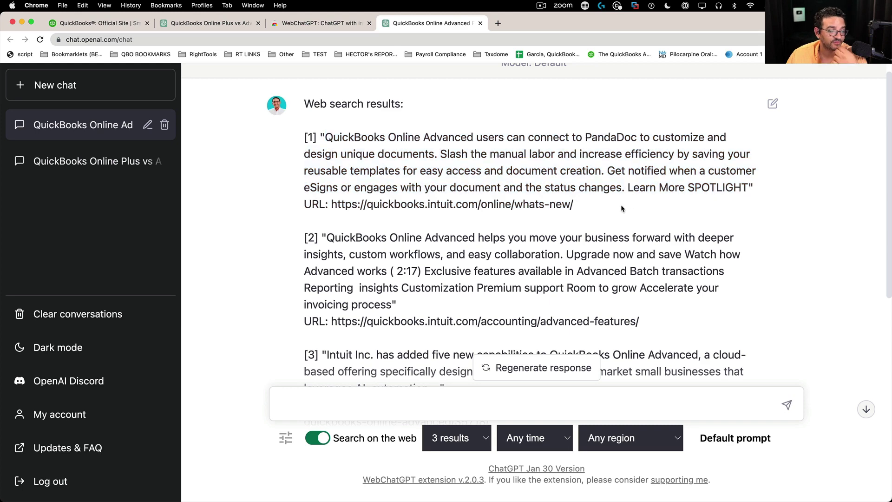
{"action": "left_click_drag", "start_coordinate": [326, 136], "coordinate": [717, 187]}
{"action": "left_click_drag", "start_coordinate": [599, 211], "coordinate": [332, 205]}
Step: Open quickbooks.intuit.com/online/whats-new/ in a new tab and scroll through its Advanced features
{"action": "right_click", "coordinate": [342, 205]}
{"action": "left_click", "coordinate": [390, 223]}
{"action": "left_click", "coordinate": [498, 23]}
{"action": "key", "text": "super+v"}
{"action": "key", "text": "Return"}
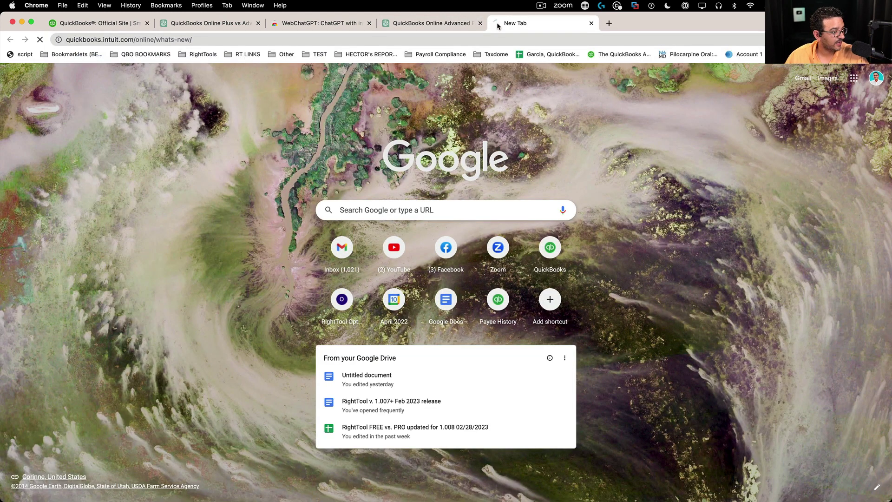
{"action": "scroll", "coordinate": [486, 316], "scroll_direction": "down", "scroll_amount": 4}
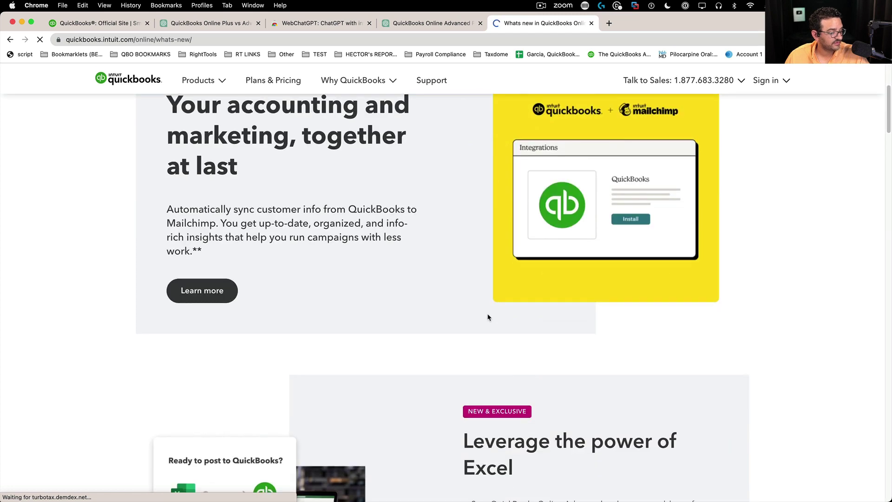
{"action": "scroll", "coordinate": [476, 320], "scroll_direction": "up", "scroll_amount": 4}
{"action": "scroll", "coordinate": [470, 330], "scroll_direction": "down", "scroll_amount": 4}
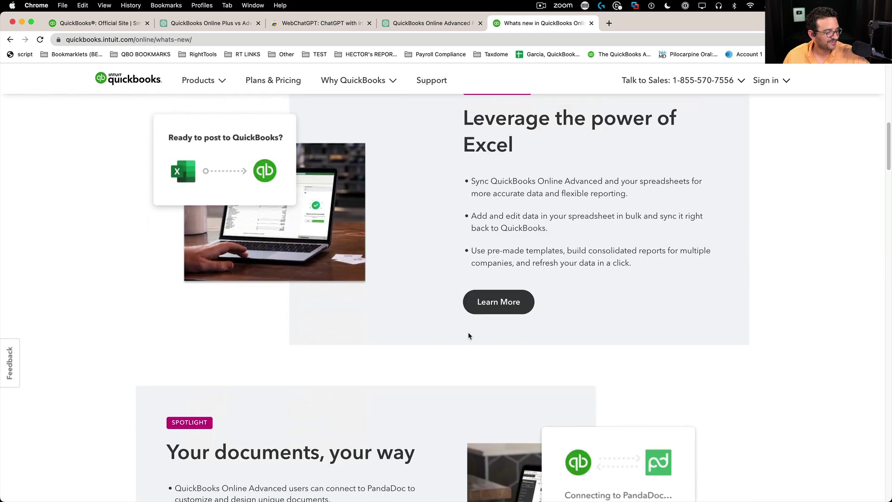
{"action": "scroll", "coordinate": [468, 331], "scroll_direction": "down", "scroll_amount": 10}
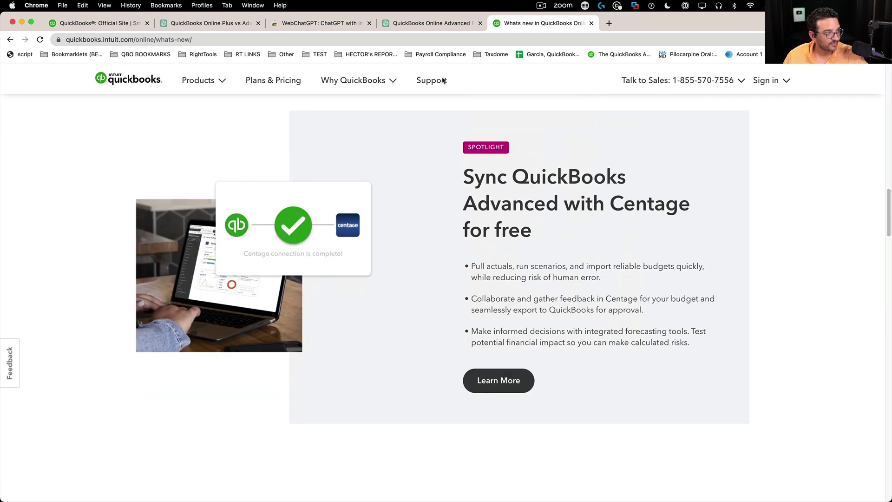
Step: Return to the web-search QuickBooks chat and scroll through its results and reply
{"action": "left_click", "coordinate": [436, 24]}
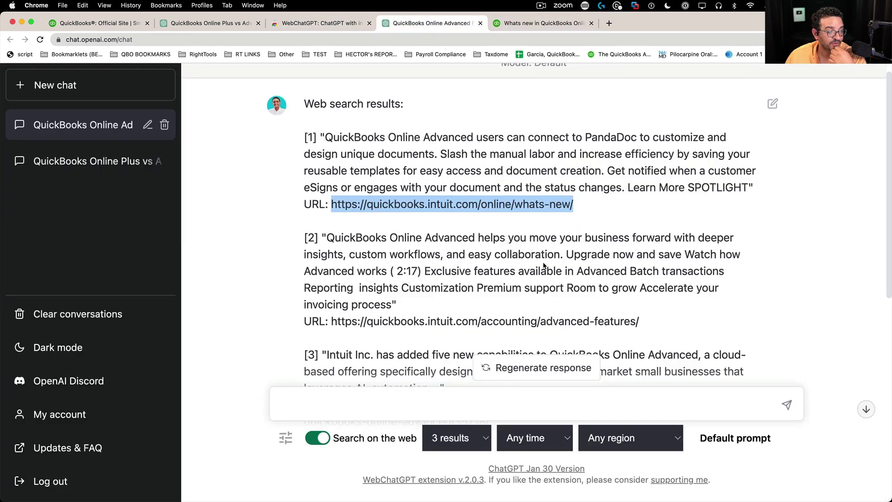
{"action": "scroll", "coordinate": [543, 266], "scroll_direction": "down", "scroll_amount": 2}
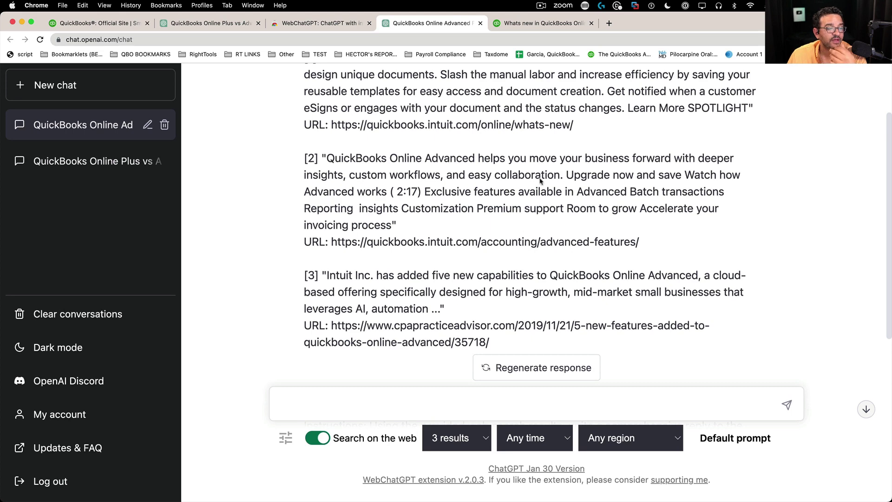
{"action": "scroll", "coordinate": [541, 186], "scroll_direction": "down", "scroll_amount": 3}
{"action": "scroll", "coordinate": [538, 196], "scroll_direction": "down", "scroll_amount": 2}
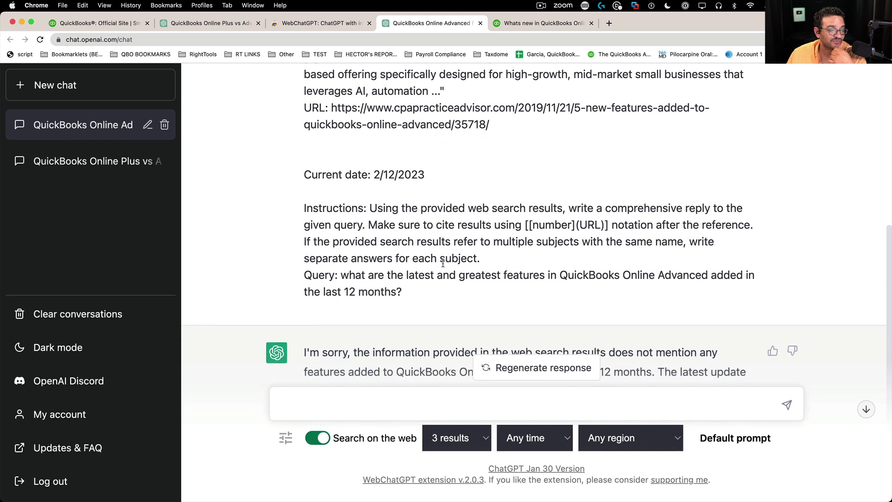
{"action": "scroll", "coordinate": [448, 263], "scroll_direction": "up", "scroll_amount": 5}
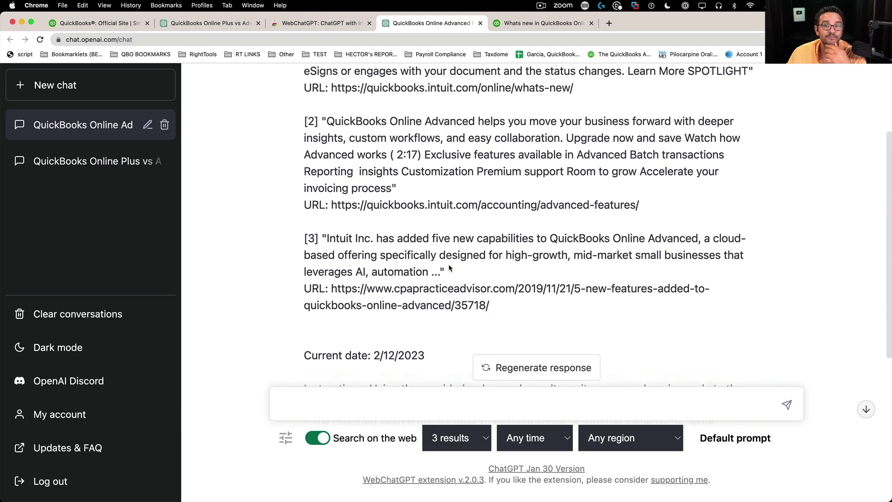
Step: After a look at the extension store page, switch to the Plus vs Advanced chat and highlight its knowledge-cutoff reply
{"action": "left_click", "coordinate": [325, 23]}
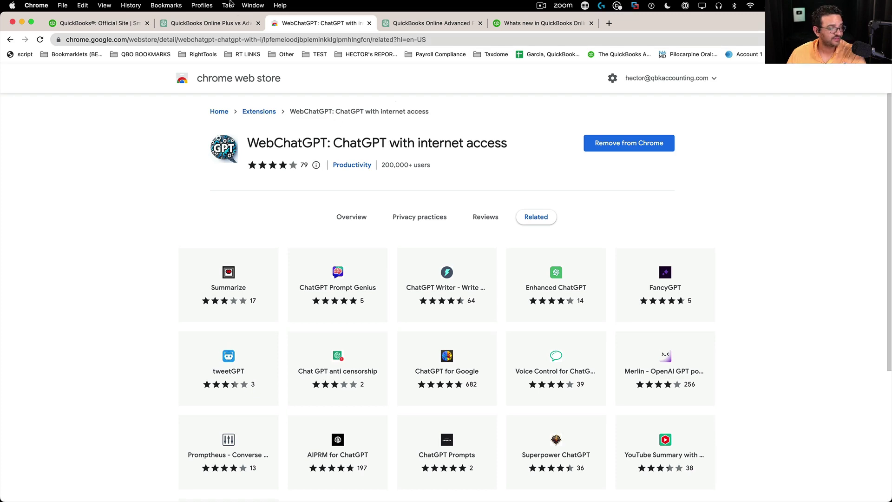
{"action": "left_click", "coordinate": [430, 23]}
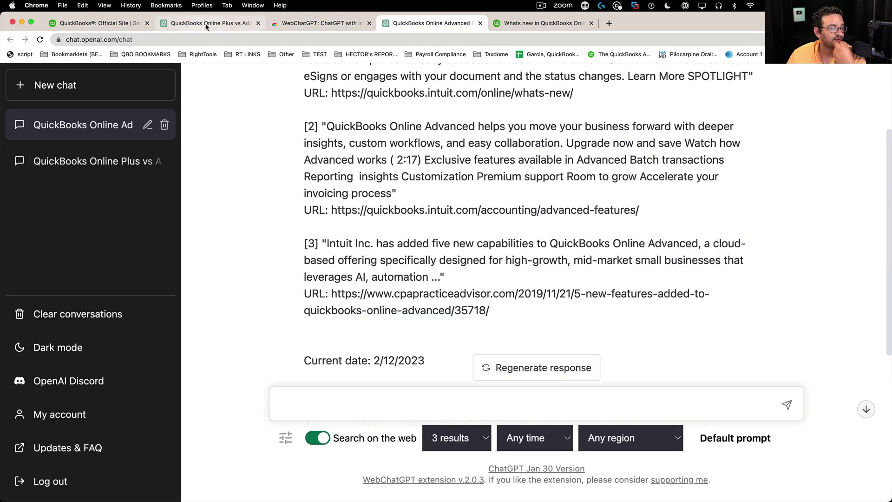
{"action": "scroll", "coordinate": [460, 220], "scroll_direction": "up", "scroll_amount": 3}
{"action": "scroll", "coordinate": [460, 220], "scroll_direction": "down", "scroll_amount": 2}
{"action": "scroll", "coordinate": [460, 219], "scroll_direction": "down", "scroll_amount": 5}
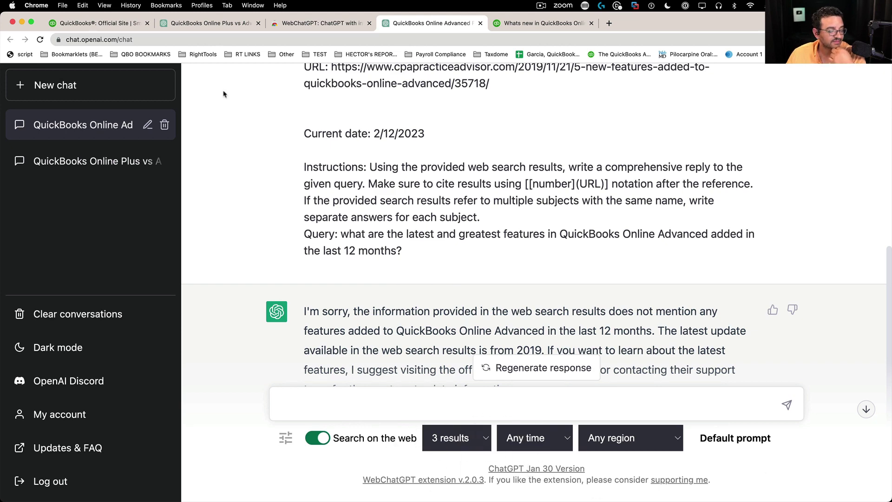
{"action": "left_click", "coordinate": [186, 23]}
{"action": "left_click_drag", "start_coordinate": [299, 255], "coordinate": [556, 338]}
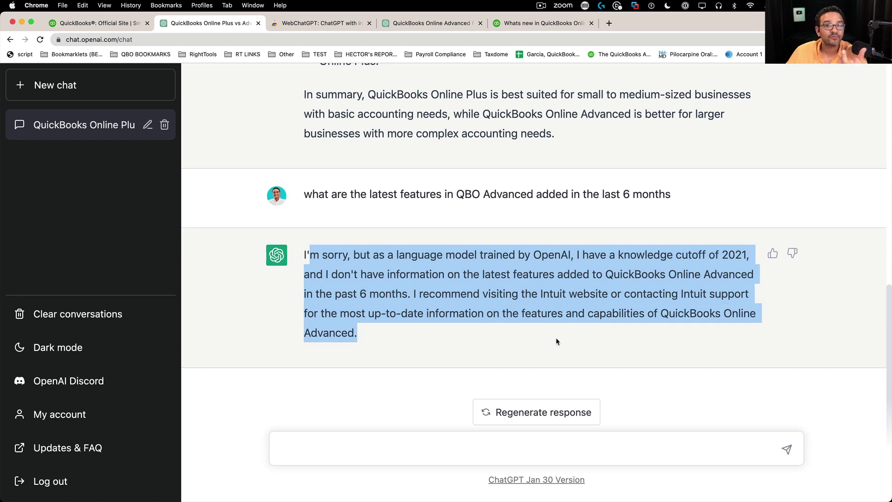
Step: Highlight the 2021 cutoff year in the old reply, then select the WebChatGPT store page's title
{"action": "left_click", "coordinate": [702, 252]}
{"action": "left_click_drag", "start_coordinate": [715, 255], "coordinate": [748, 257]}
{"action": "left_click", "coordinate": [636, 255]}
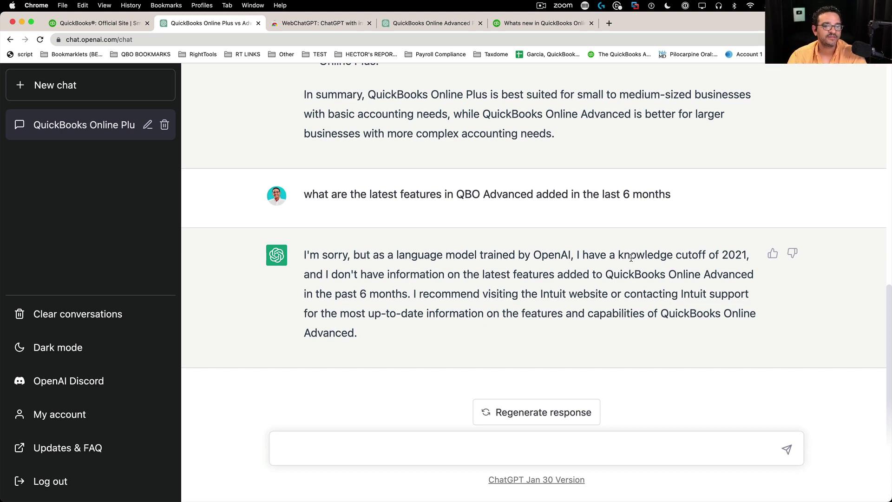
{"action": "left_click", "coordinate": [284, 25]}
{"action": "left_click_drag", "start_coordinate": [259, 143], "coordinate": [391, 142]}
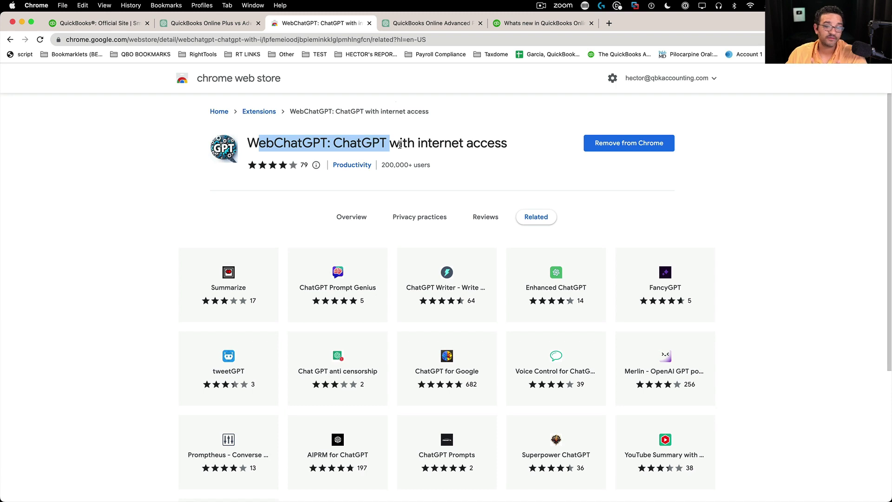
Step: Switch back to the web-search chat on QuickBooks Online Advanced's last-12-months features
{"action": "left_click", "coordinate": [409, 23]}
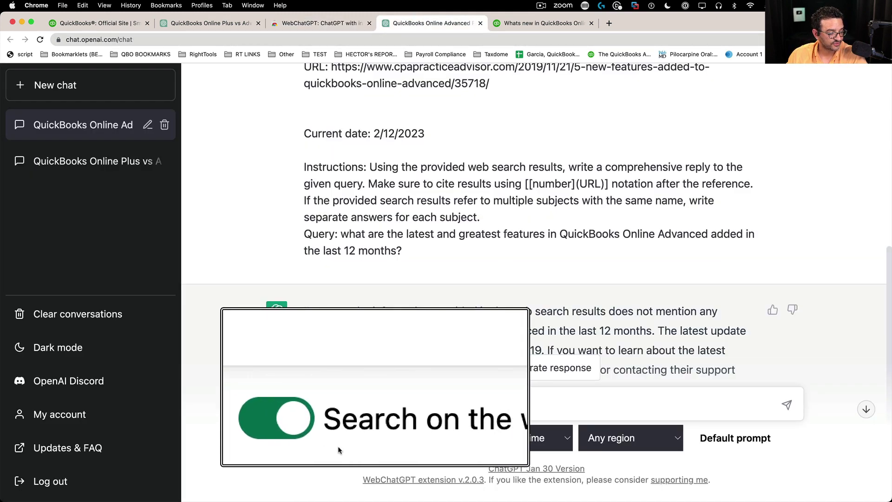